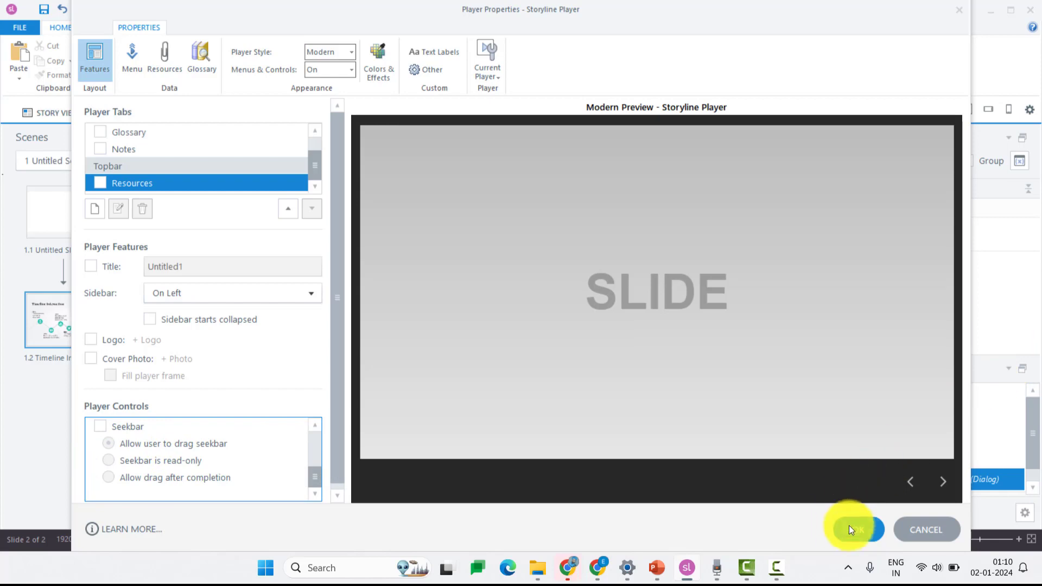
Accept the player properties and switch to the Timeline Interaction base layer.
{"action": "left_click", "coordinate": [849, 526]}
{"action": "scroll", "coordinate": [1029, 437], "scroll_direction": "down", "scroll_amount": 1}
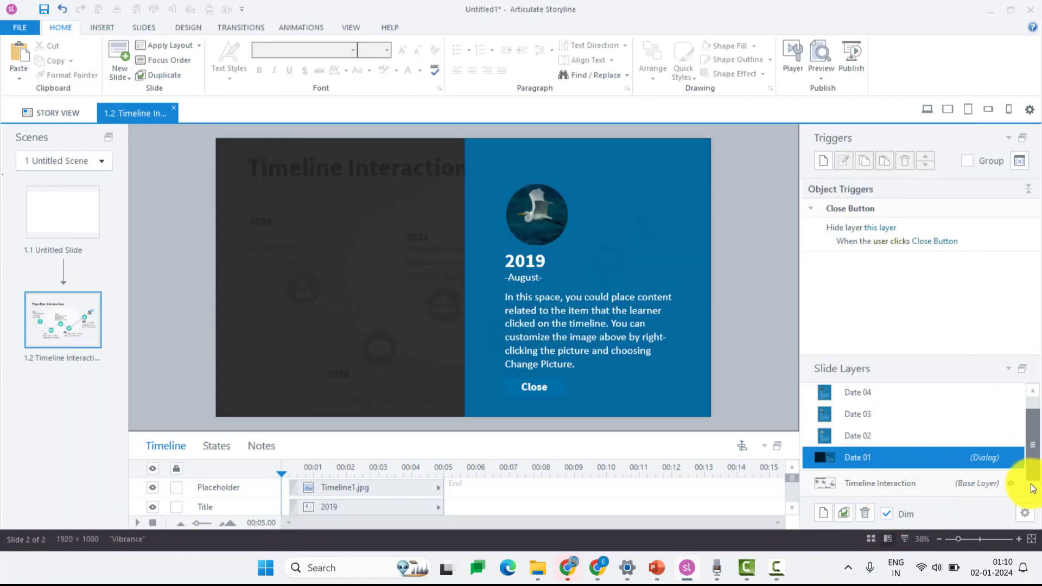
{"action": "left_click", "coordinate": [978, 486]}
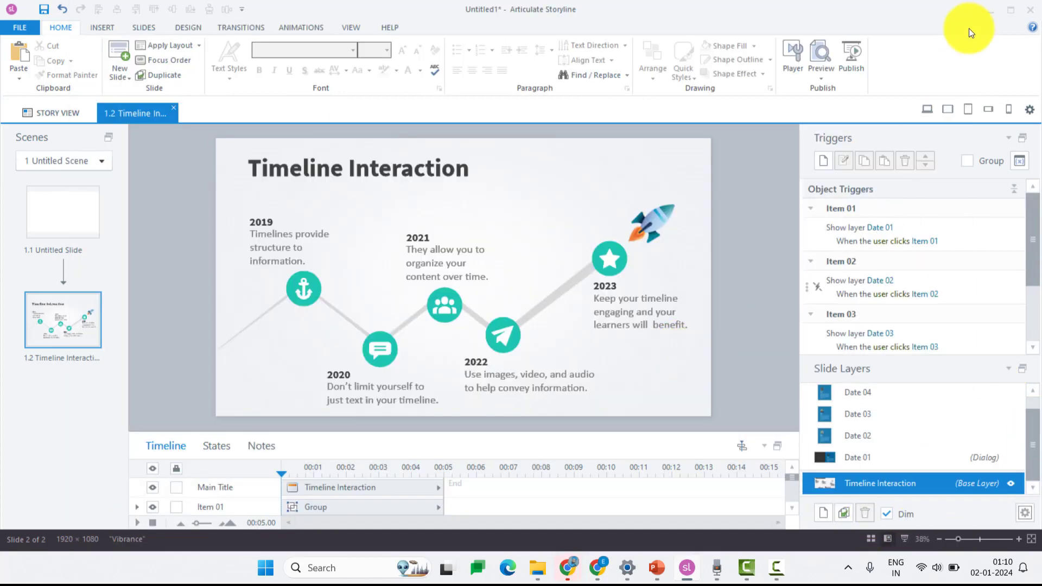
Preview the Timeline Interaction slide, open its 2019 item, and exit the preview.
{"action": "left_click", "coordinate": [926, 110]}
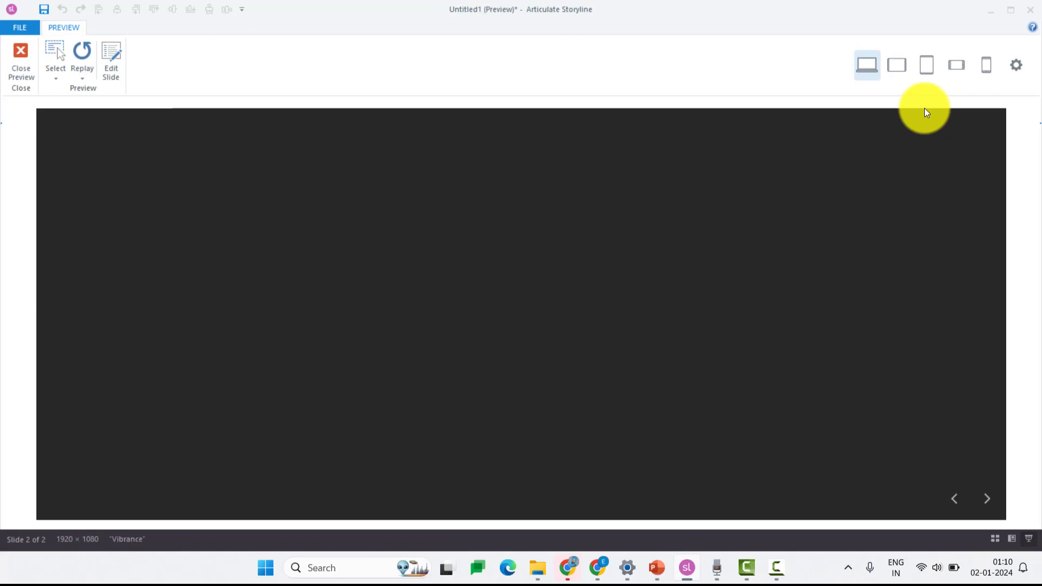
{"action": "left_click", "coordinate": [310, 307]}
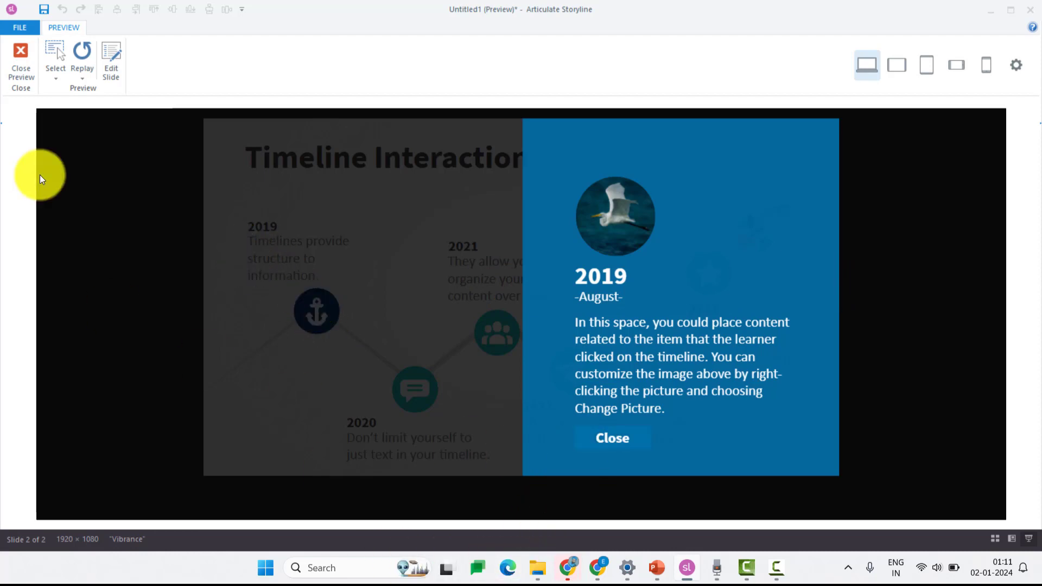
{"action": "left_click", "coordinate": [15, 43]}
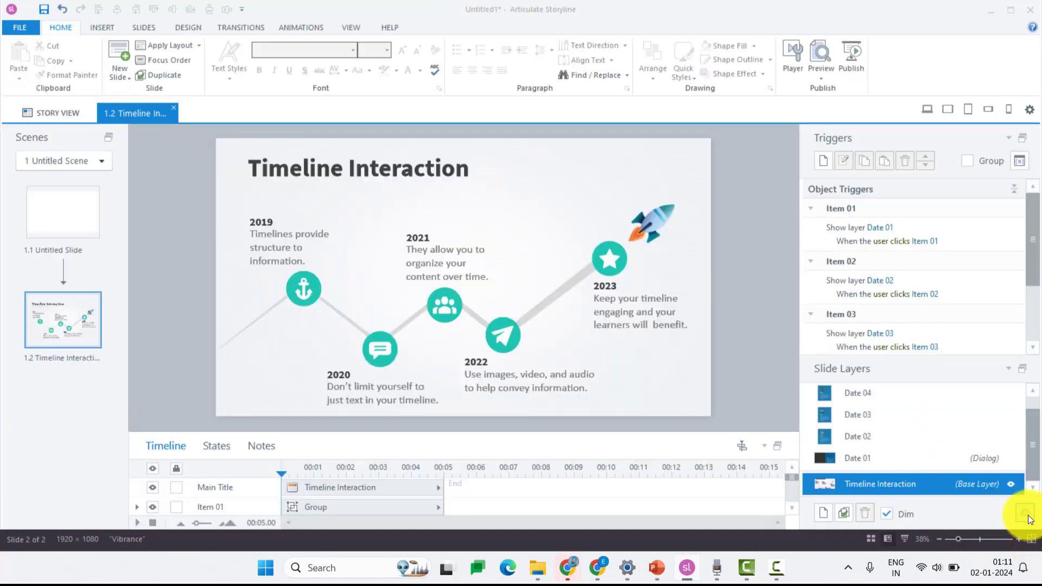
Try presenting the Date 01 layer as a Layer with clicks on other layers prevented, and return it to Dialog.
{"action": "left_click", "coordinate": [1027, 516]}
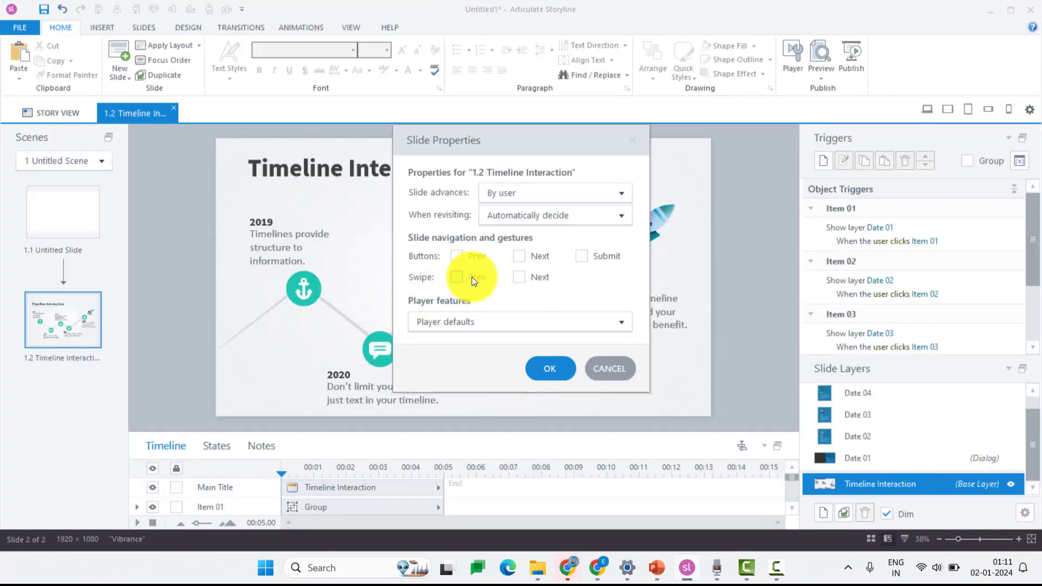
{"action": "left_click", "coordinate": [607, 367]}
{"action": "left_click", "coordinate": [977, 459]}
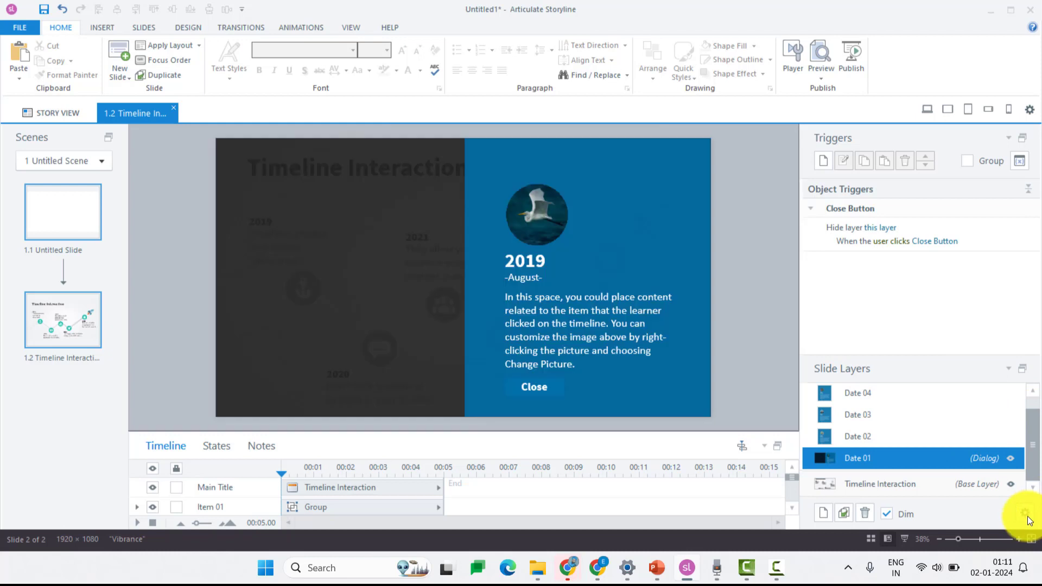
{"action": "left_click", "coordinate": [1025, 512]}
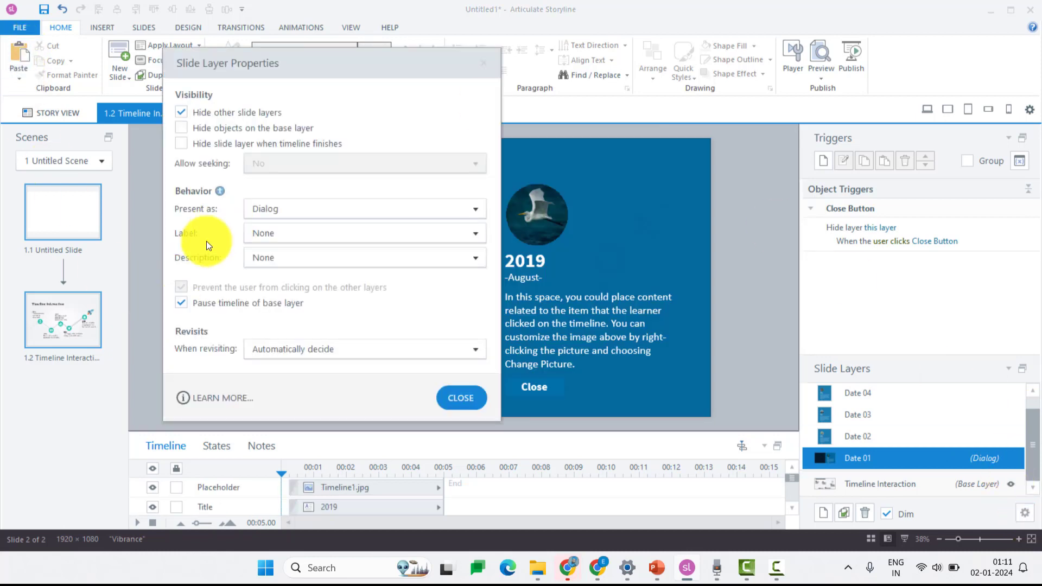
{"action": "left_click", "coordinate": [309, 207]}
{"action": "left_click", "coordinate": [272, 231]}
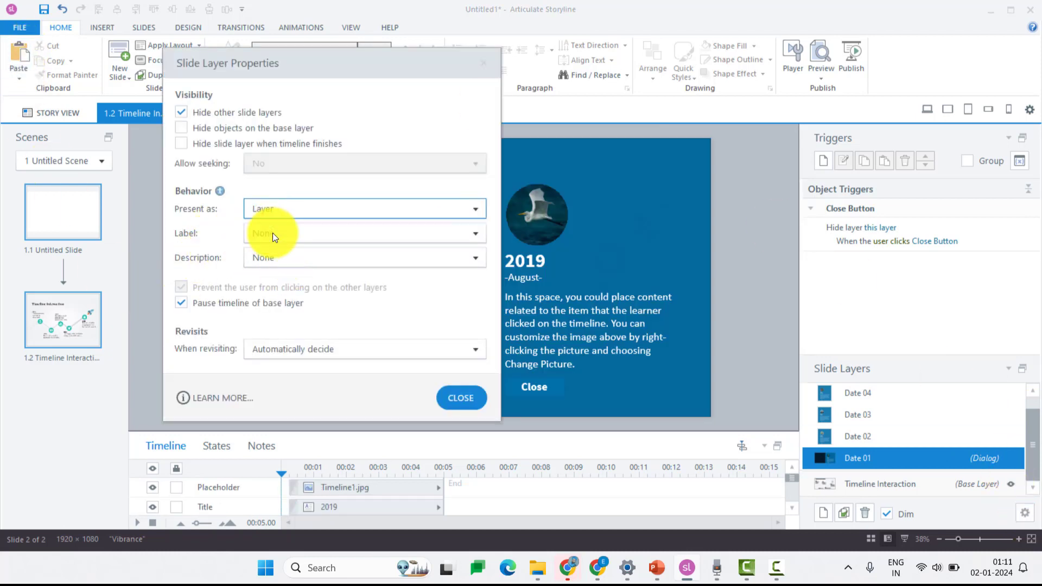
{"action": "left_click", "coordinate": [192, 286]}
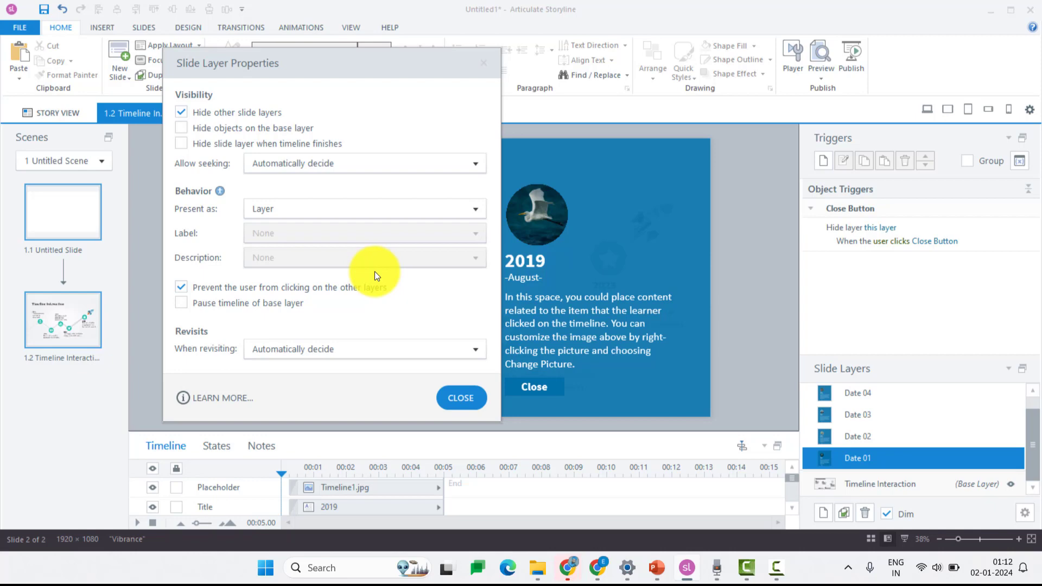
{"action": "left_click", "coordinate": [376, 211]}
{"action": "left_click", "coordinate": [377, 228]}
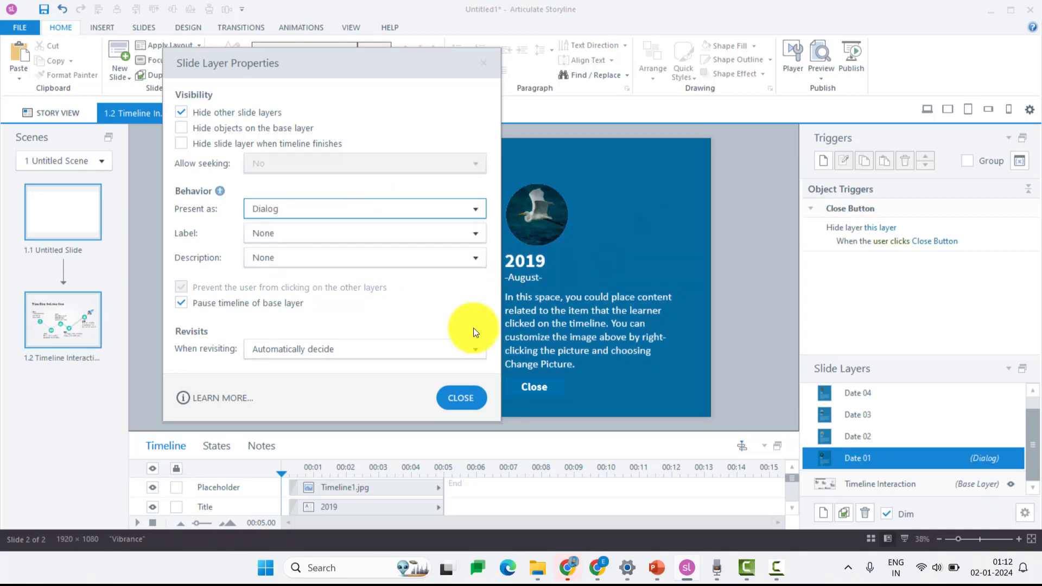
{"action": "left_click", "coordinate": [461, 398]}
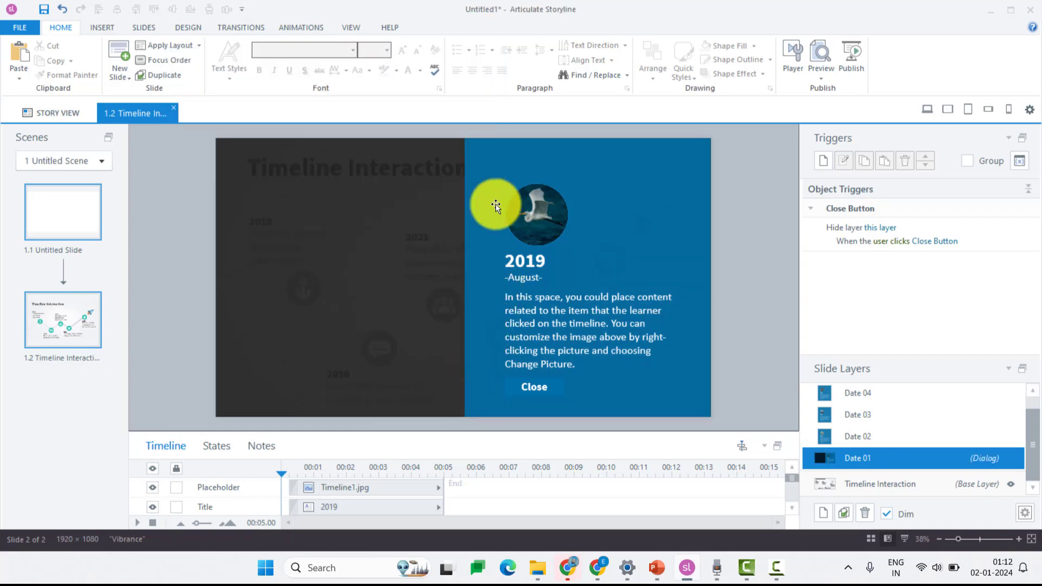
Set the Date 01 dialog layer's label to Title "2019" and its description to the Body text "In this space, you could place co...".
{"action": "left_click", "coordinate": [528, 261]}
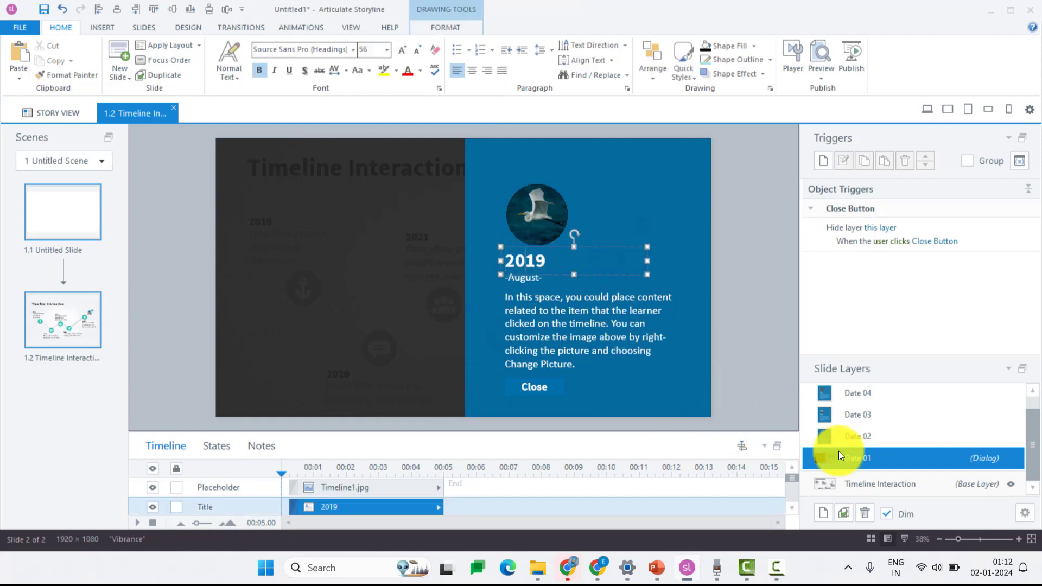
{"action": "left_click", "coordinate": [1020, 517]}
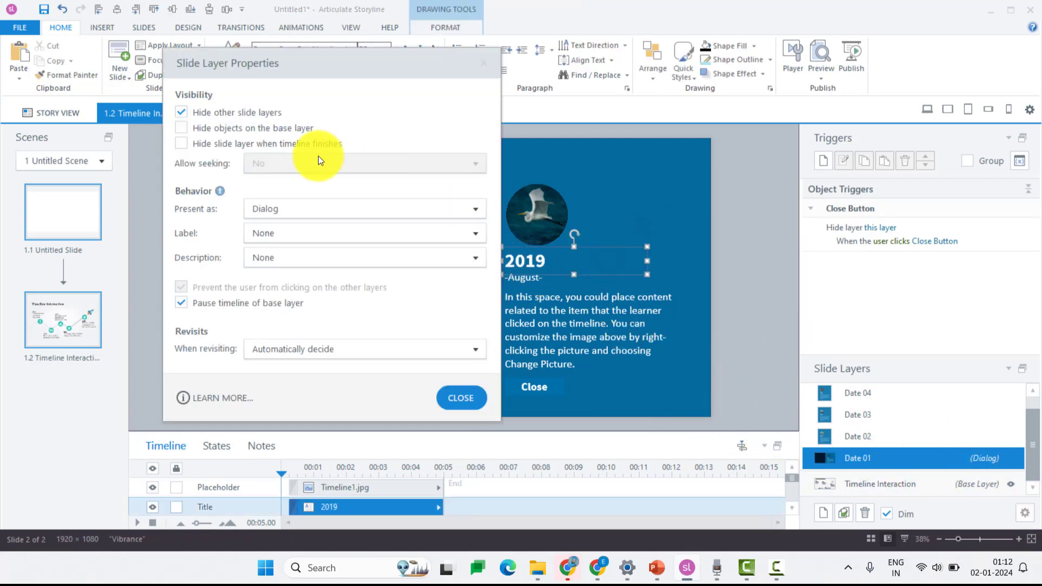
{"action": "left_click", "coordinate": [290, 224]}
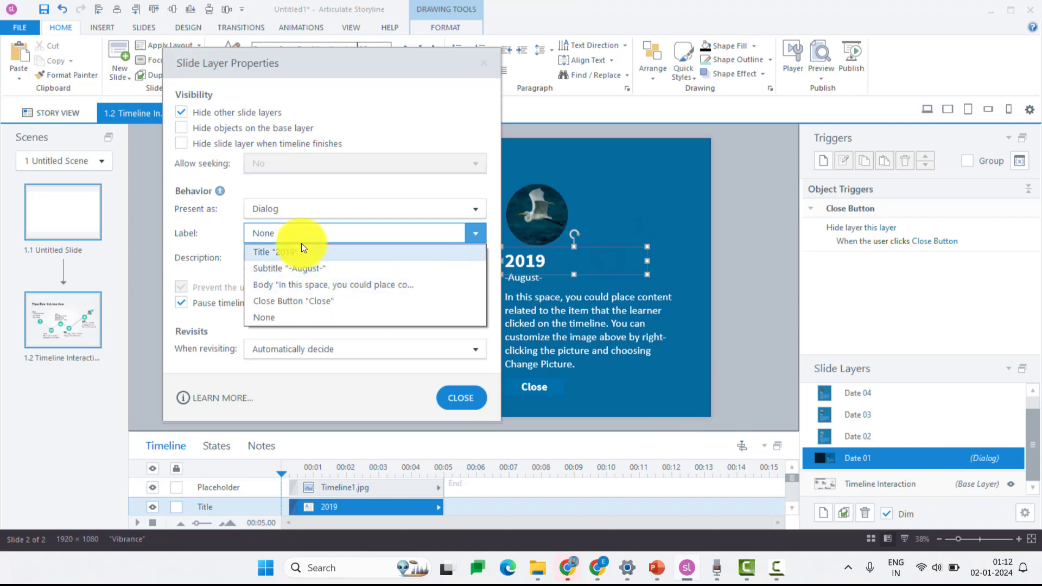
{"action": "left_click", "coordinate": [274, 251]}
{"action": "left_click", "coordinate": [350, 253]}
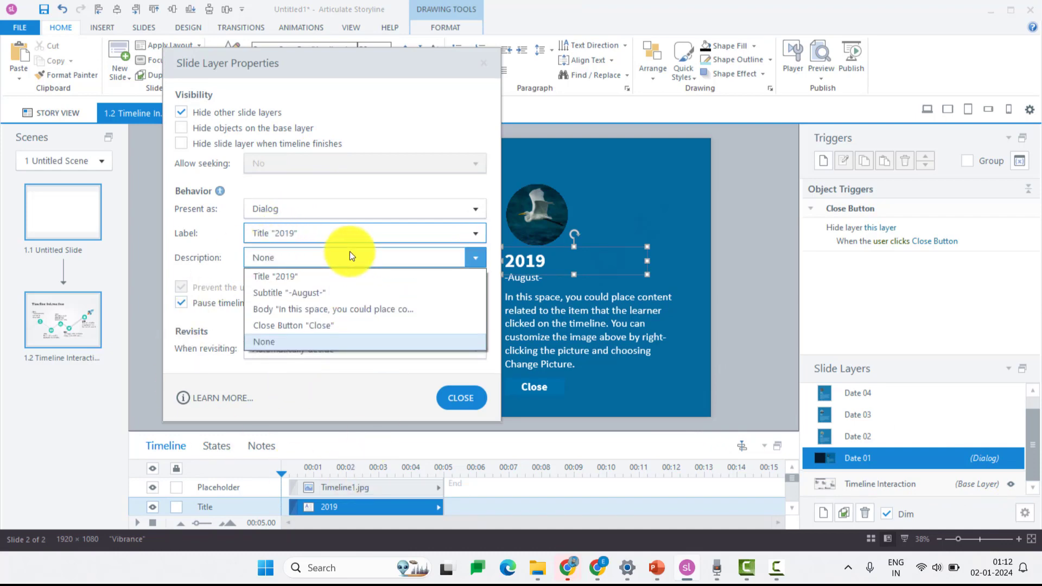
{"action": "left_click", "coordinate": [295, 309]}
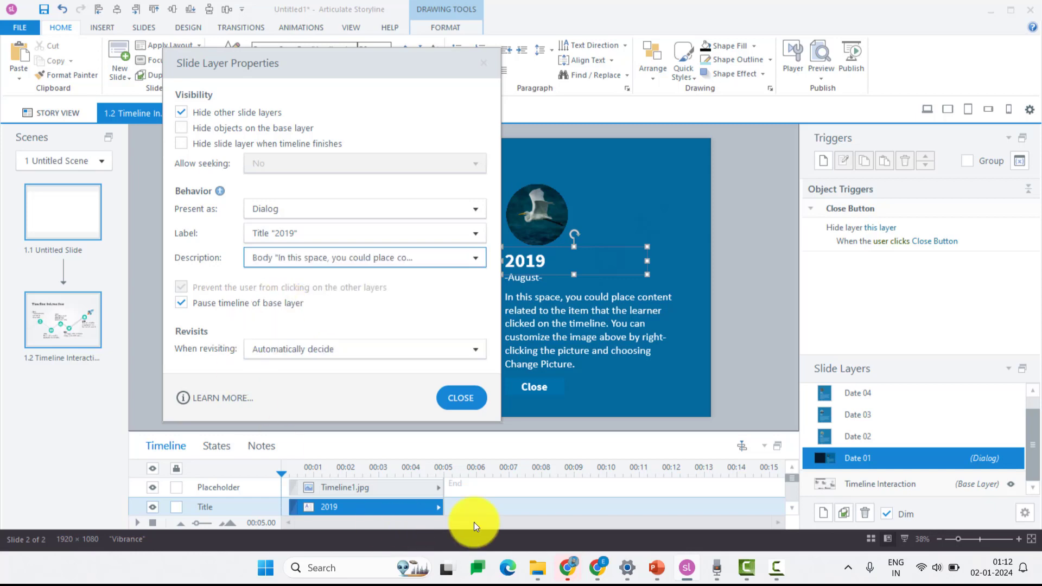
{"action": "left_click", "coordinate": [460, 397]}
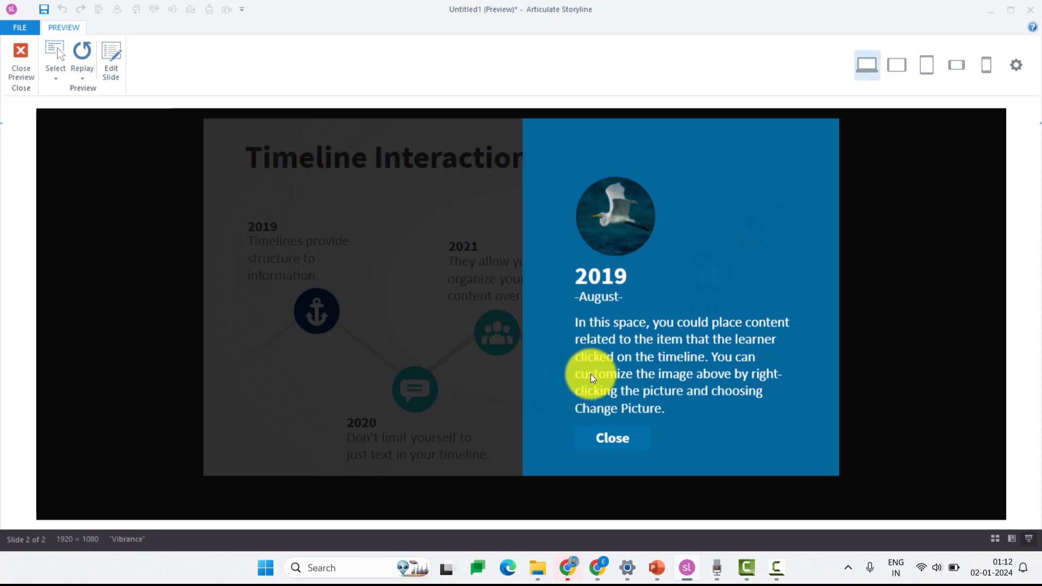
Close the 2019 dialog in the slide preview and return to editing.
{"action": "left_click", "coordinate": [624, 442]}
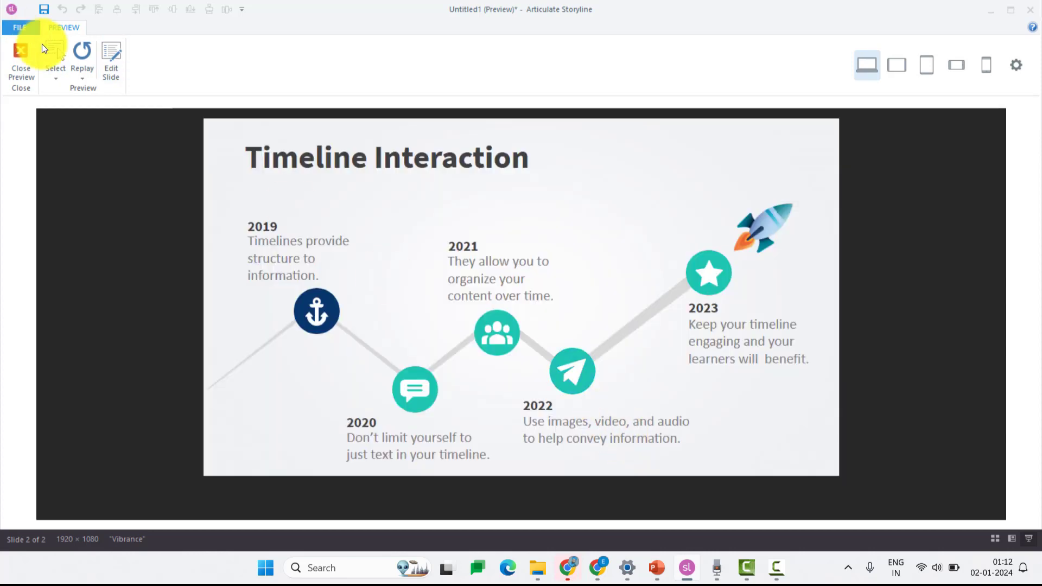
{"action": "left_click", "coordinate": [22, 58]}
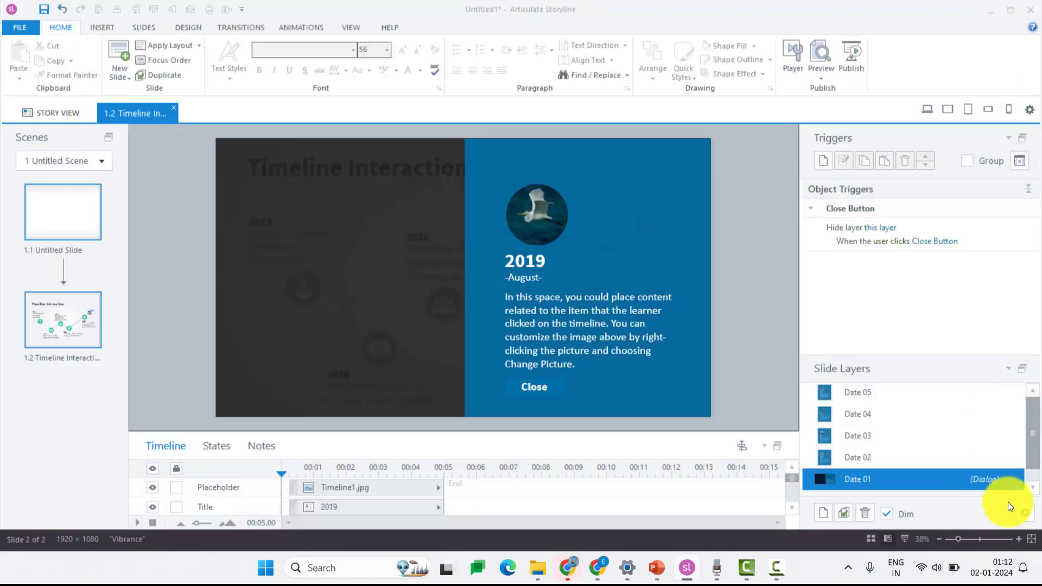
Review the Date 01 layer's properties, including its Dialog behavior, label and description.
{"action": "left_click", "coordinate": [1025, 513]}
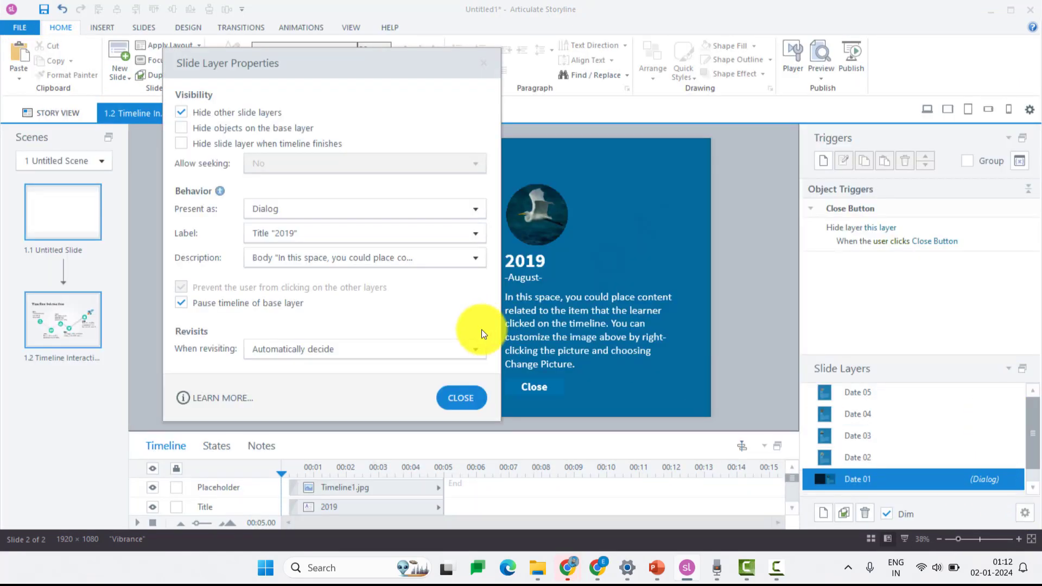
{"action": "left_click", "coordinate": [468, 396]}
{"action": "left_click", "coordinate": [863, 457]}
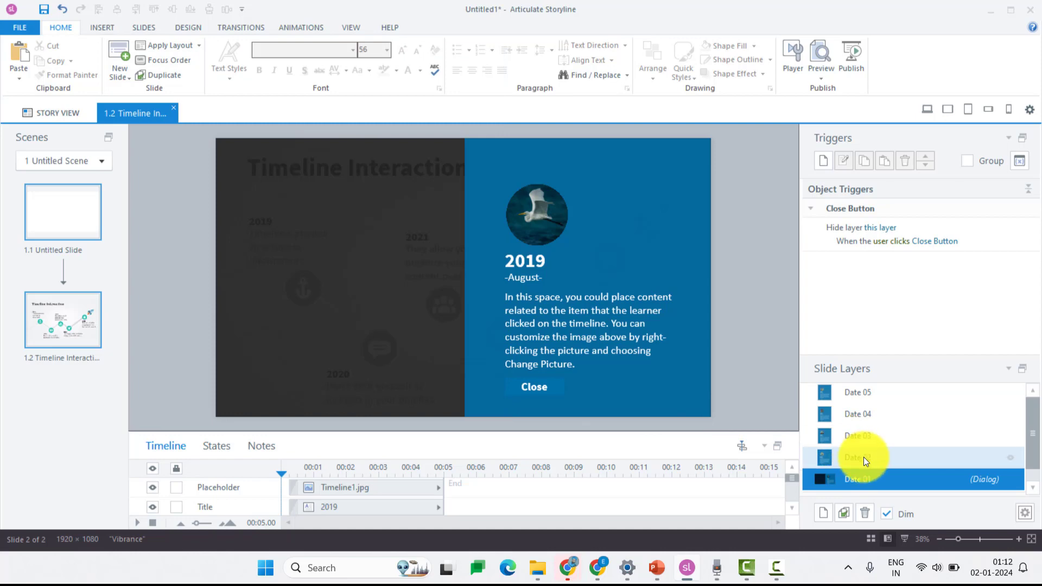
{"action": "left_click", "coordinate": [1026, 514]}
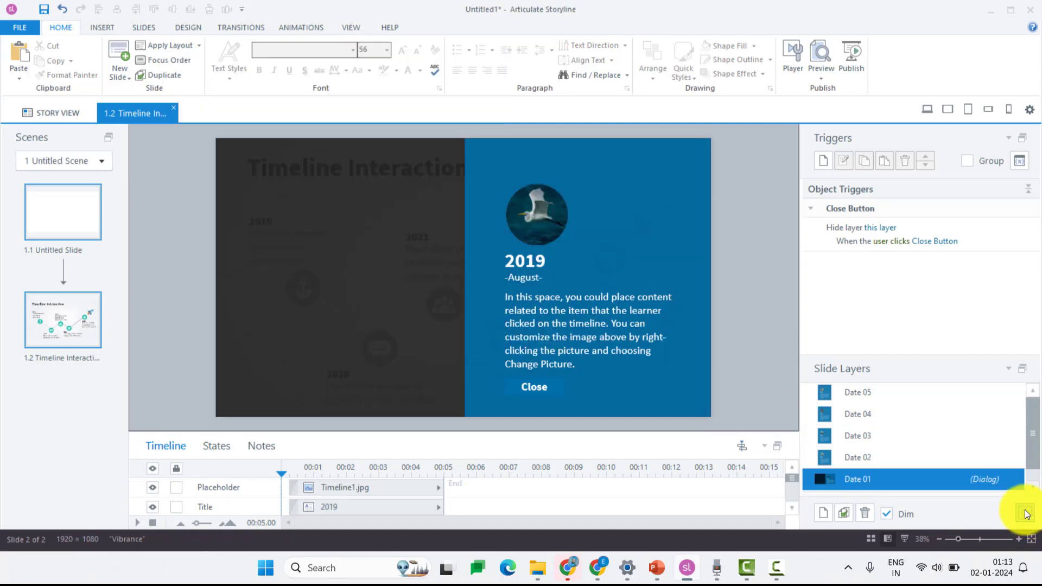
{"action": "left_click", "coordinate": [1025, 514]}
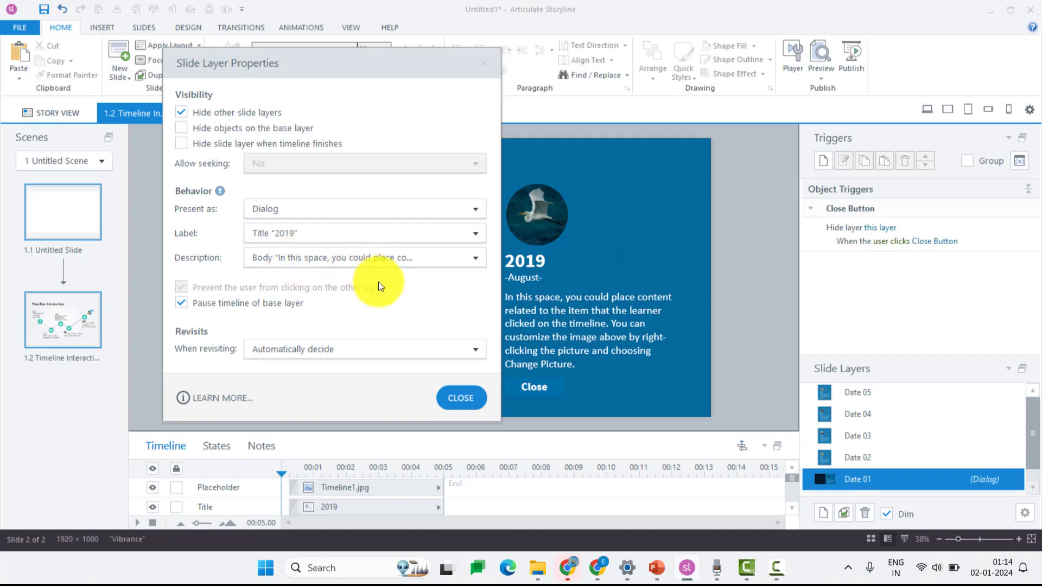
{"action": "left_click", "coordinate": [460, 399]}
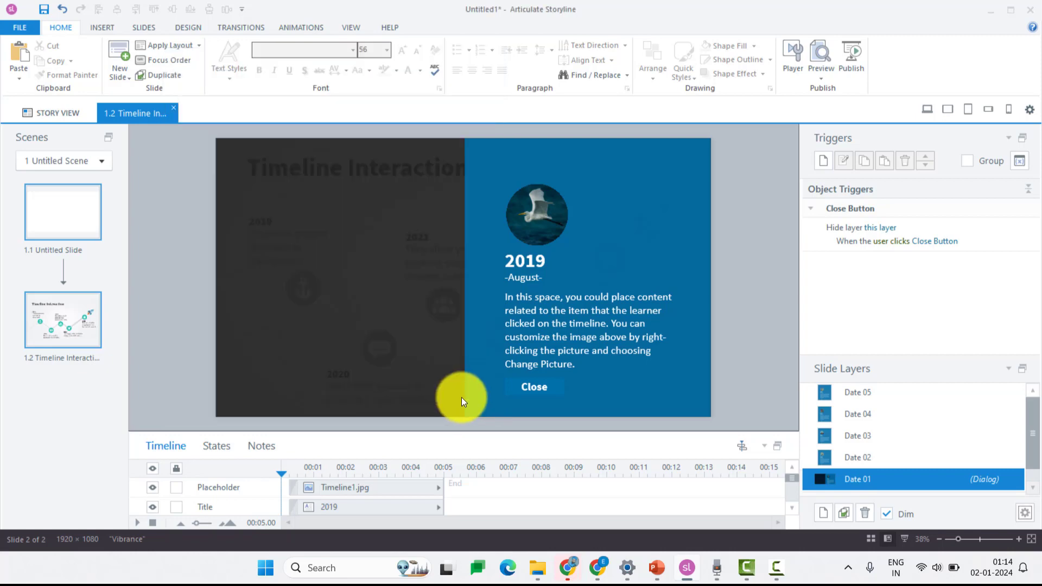
Inspect the accessibility alternate text of the 2019 title on the Date 01 layer.
{"action": "left_click", "coordinate": [526, 251]}
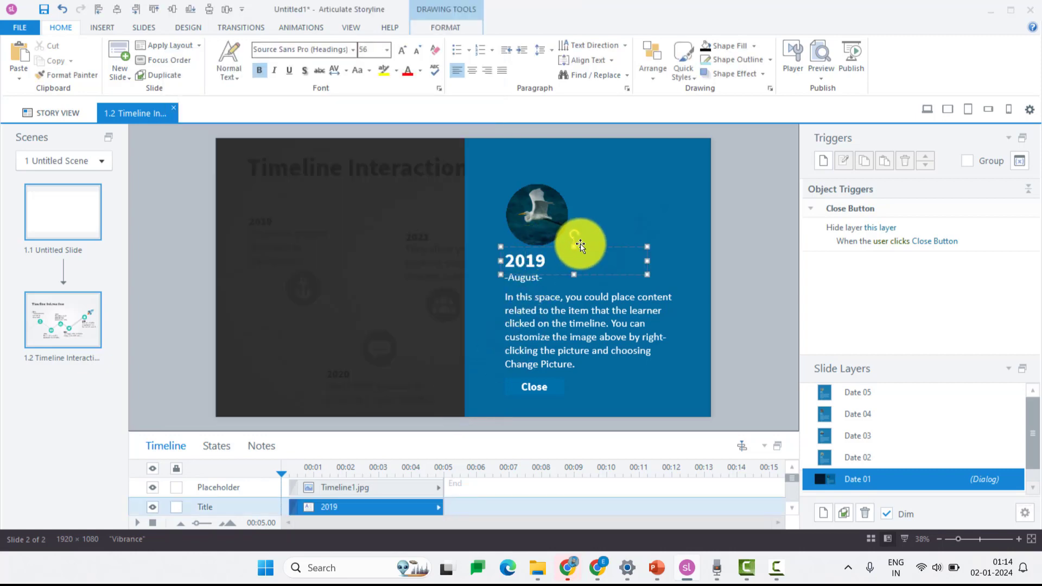
{"action": "left_click", "coordinate": [580, 244]}
{"action": "left_click", "coordinate": [534, 257]}
{"action": "key", "text": "ctrl+shift+Return"}
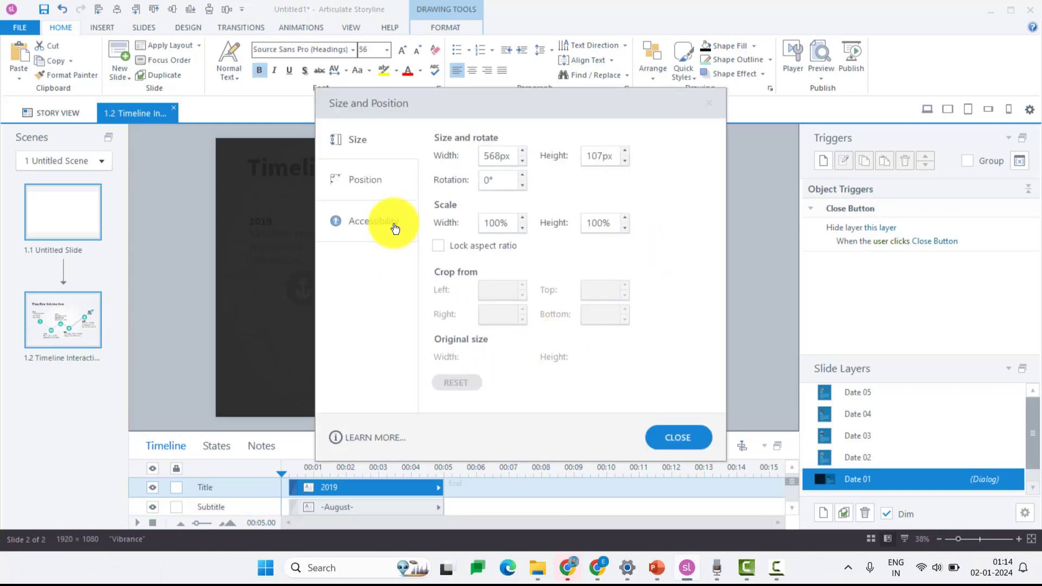
{"action": "left_click", "coordinate": [395, 221]}
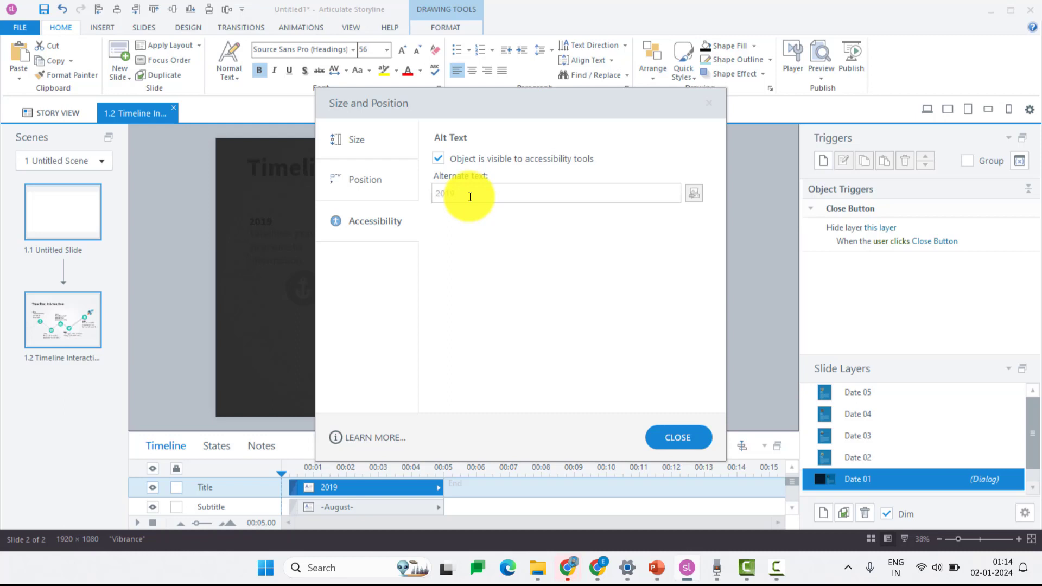
{"action": "left_click", "coordinate": [679, 439]}
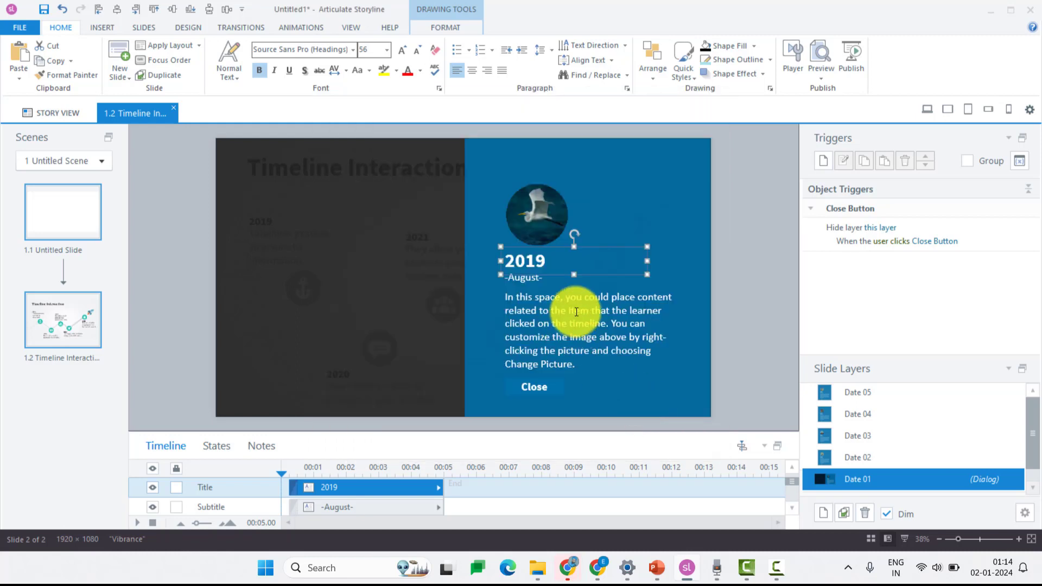